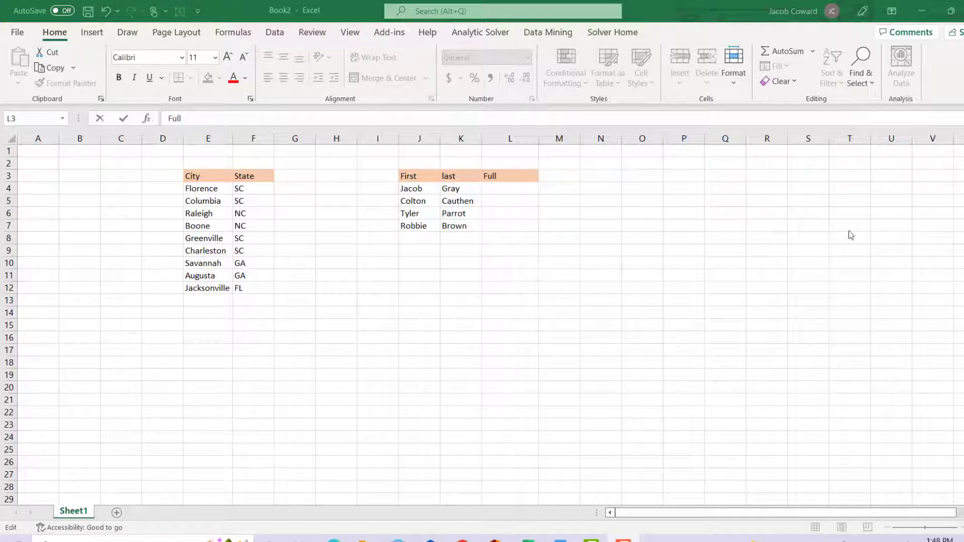
Enter =CONCAT(J4,K4) in the first Full cell to join the first and last names
left_click(510, 190)
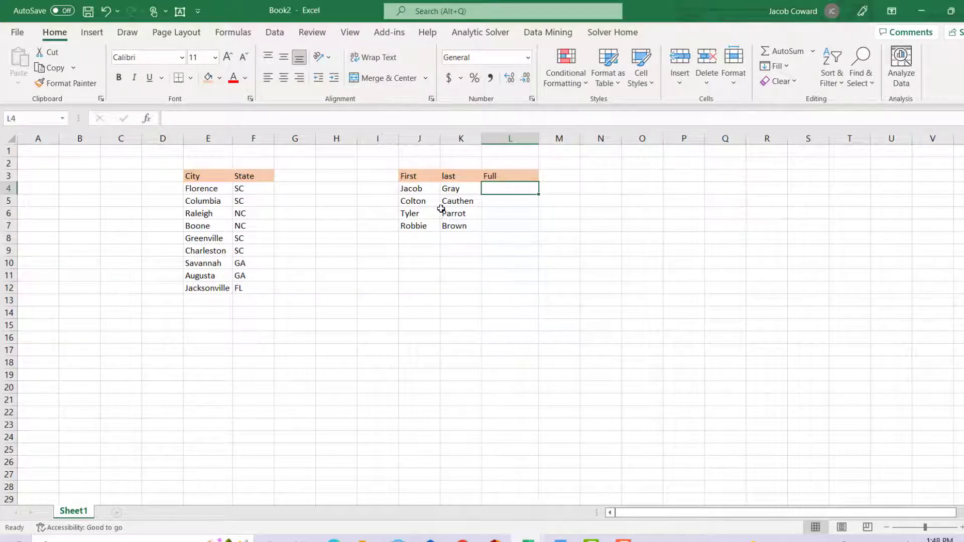
double_click(489, 189)
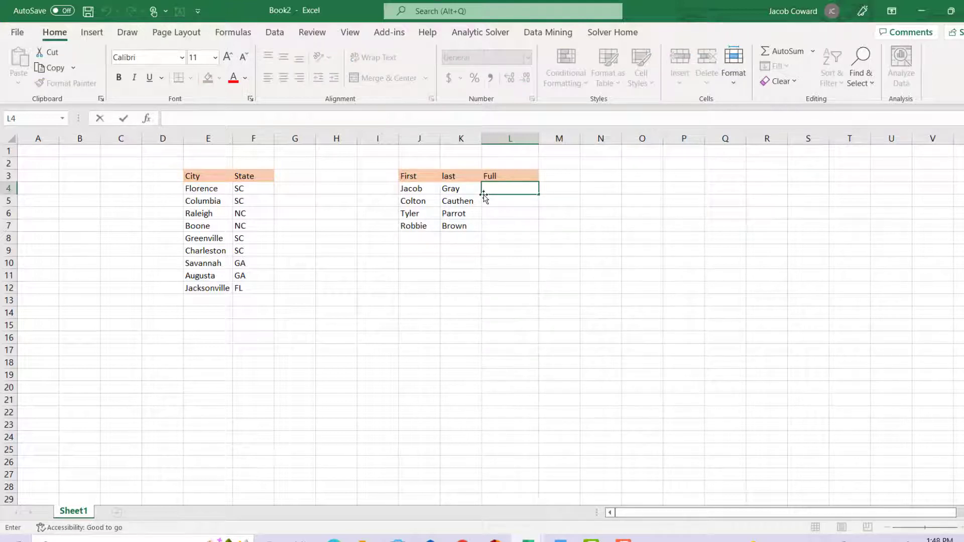
type("=coa")
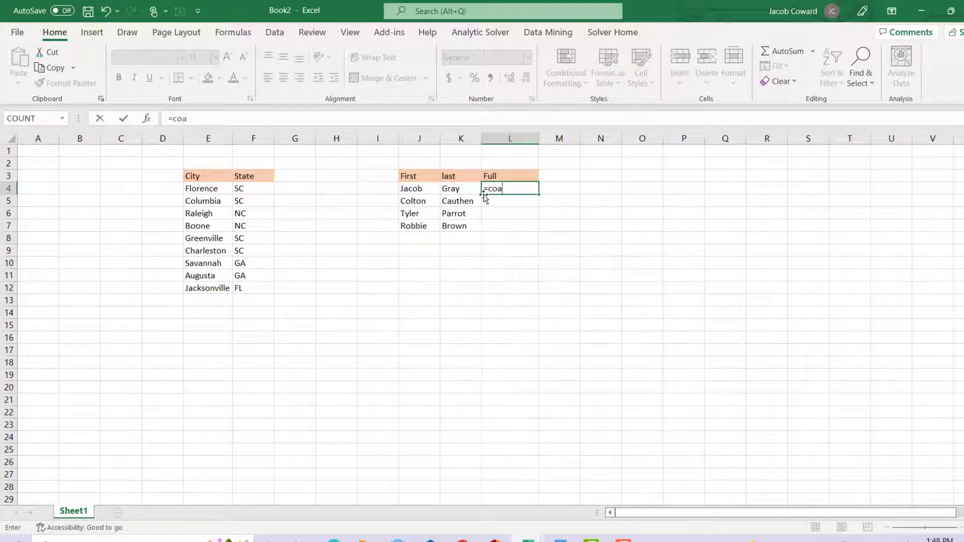
key("BackSpace")
type("nca")
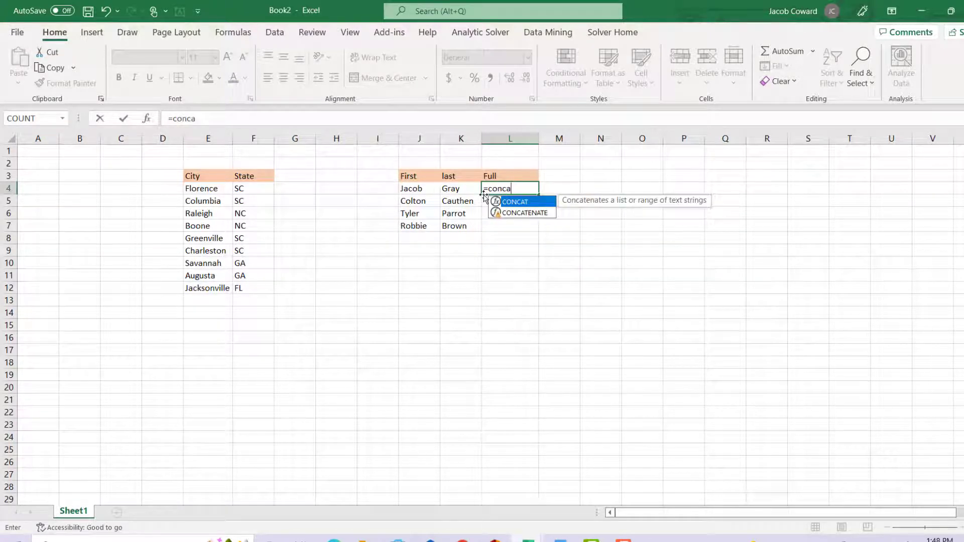
double_click(519, 203)
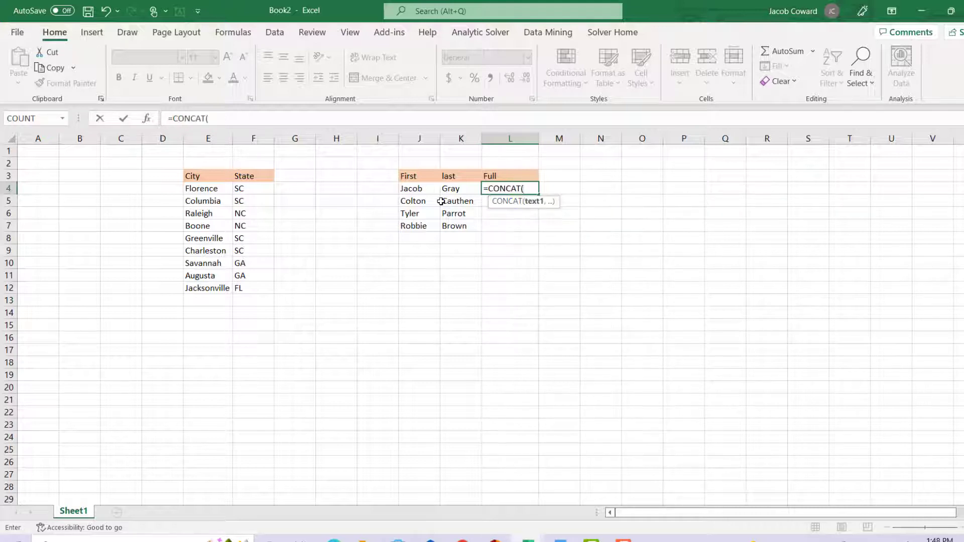
left_click(419, 188)
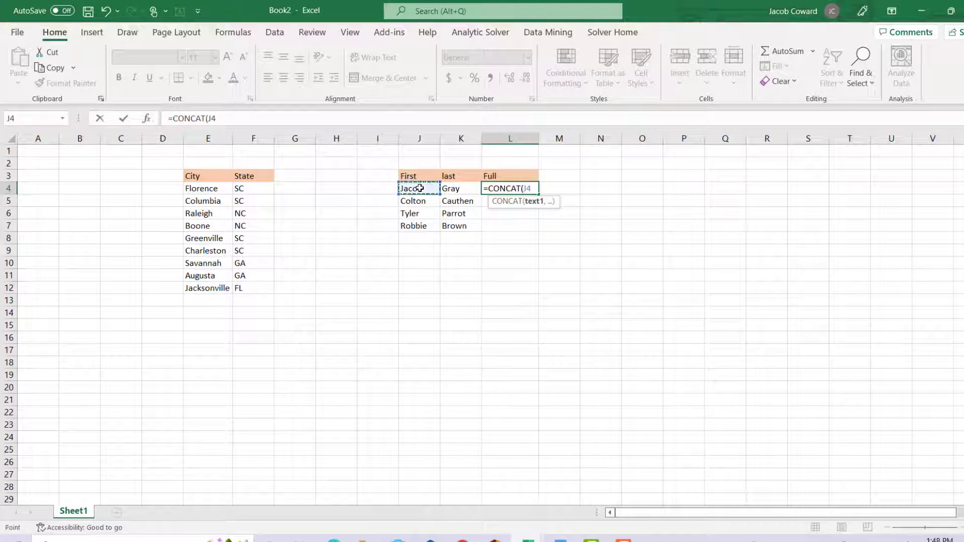
type(",")
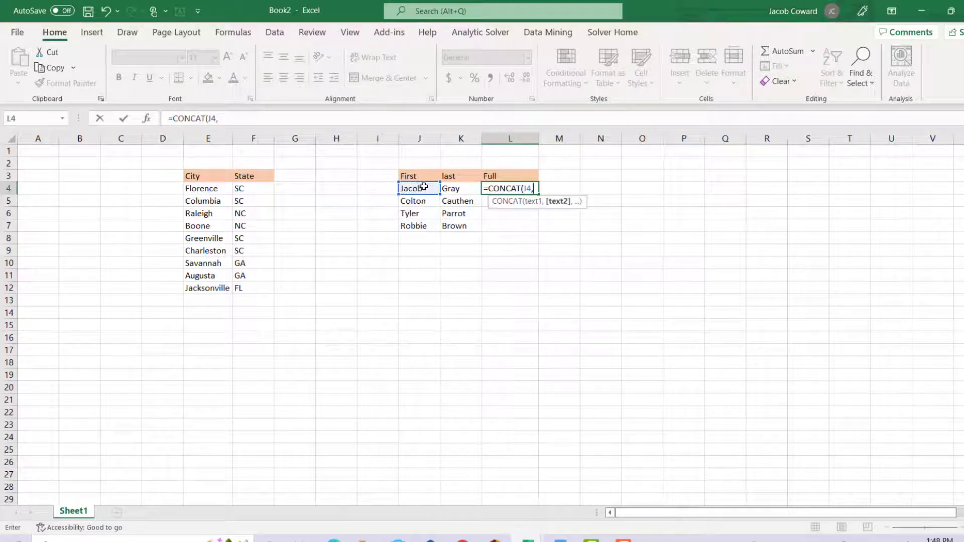
left_click(460, 188)
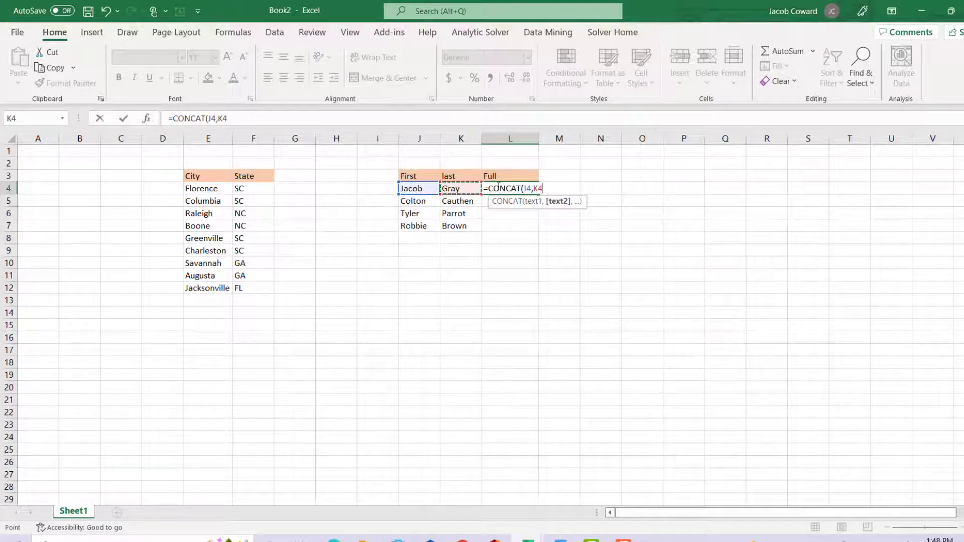
key("Return")
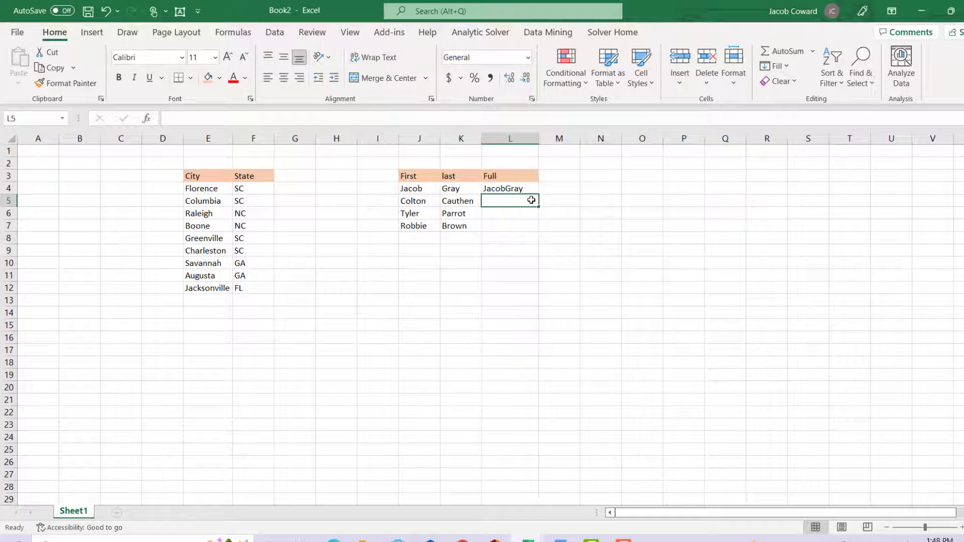
Edit the Full formula to =CONCAT(J4," ",K4) so a space separates the first and last names
left_click(518, 187)
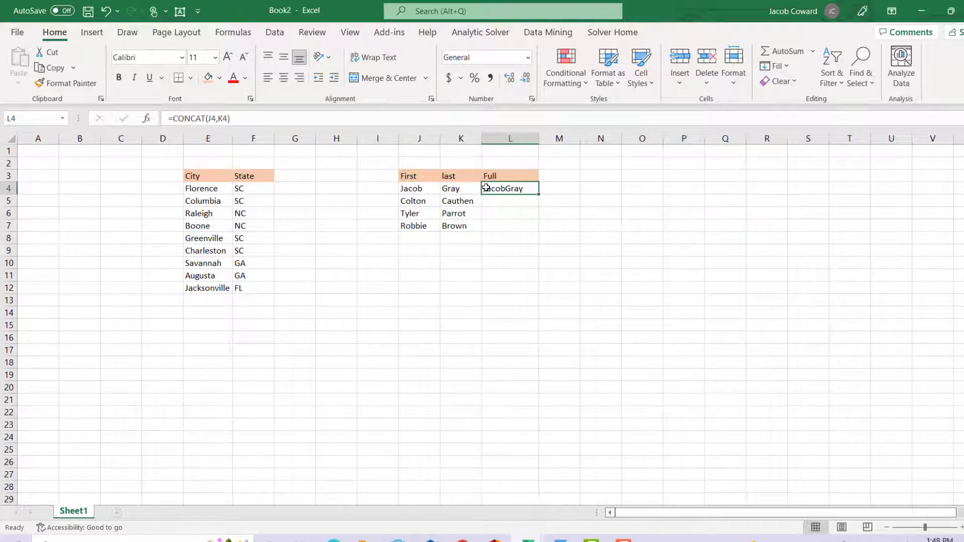
left_click(221, 119)
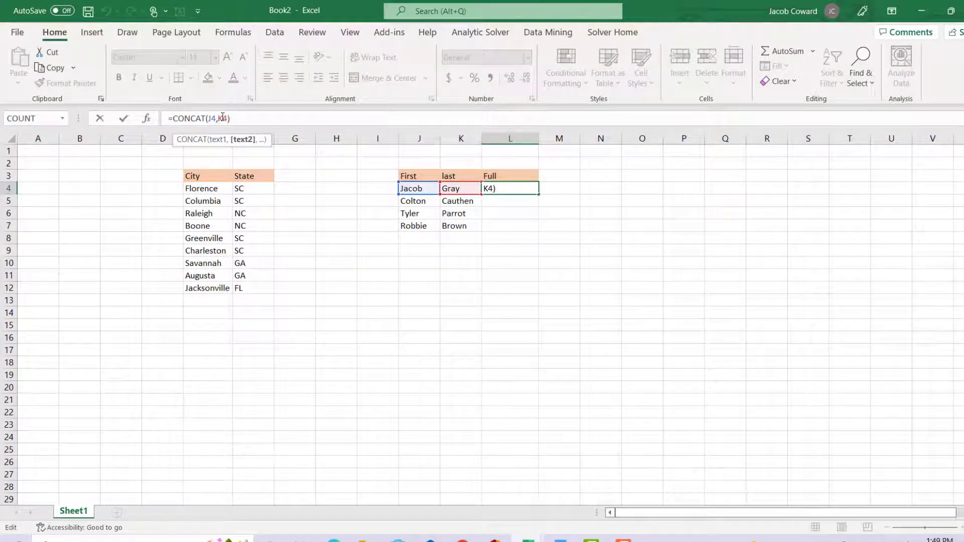
type("\"")
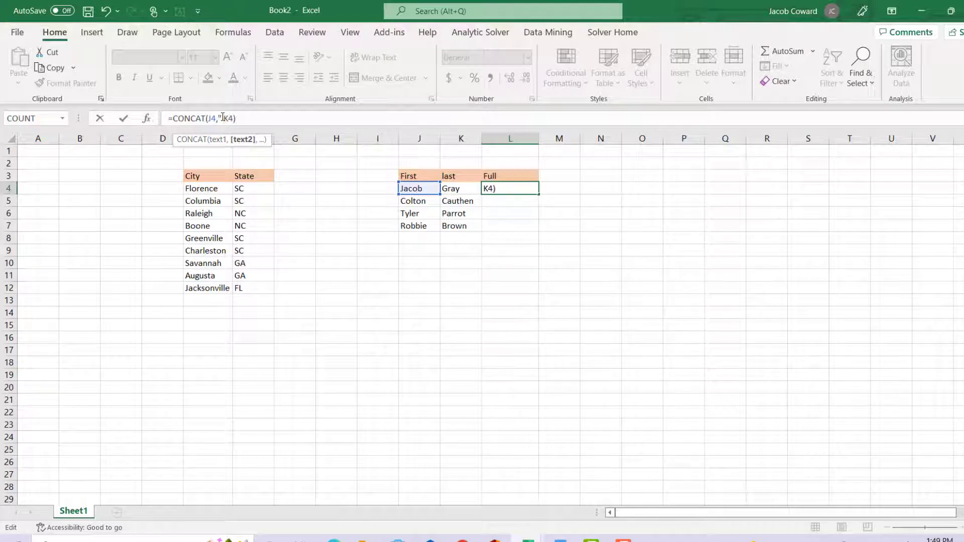
type(" \",")
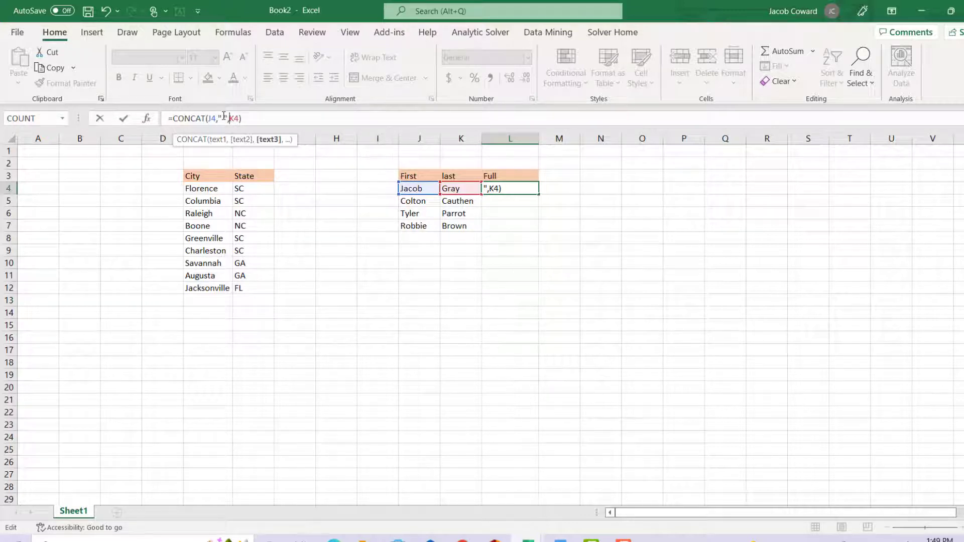
key("Return")
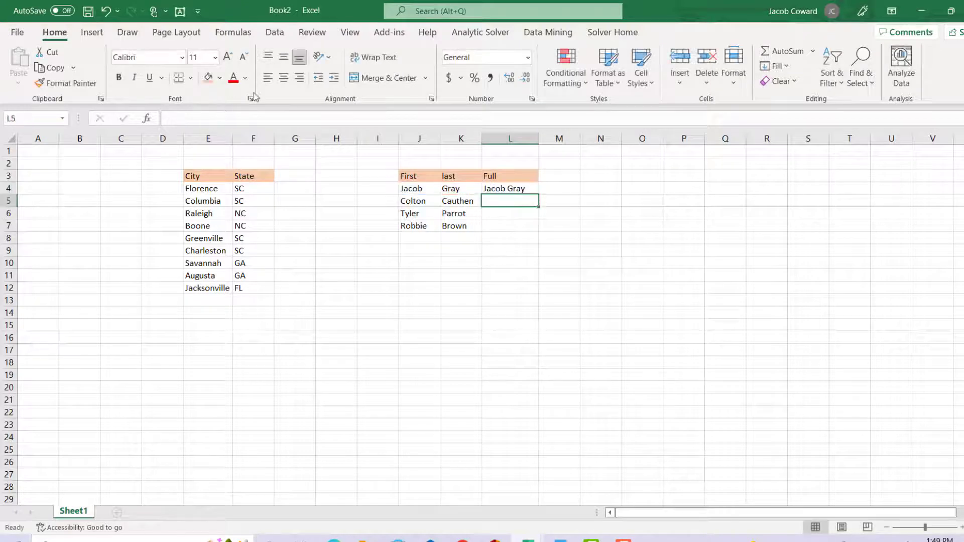
Fill the Full formula down through row 7 and autofit the Full column's width
left_click(526, 191)
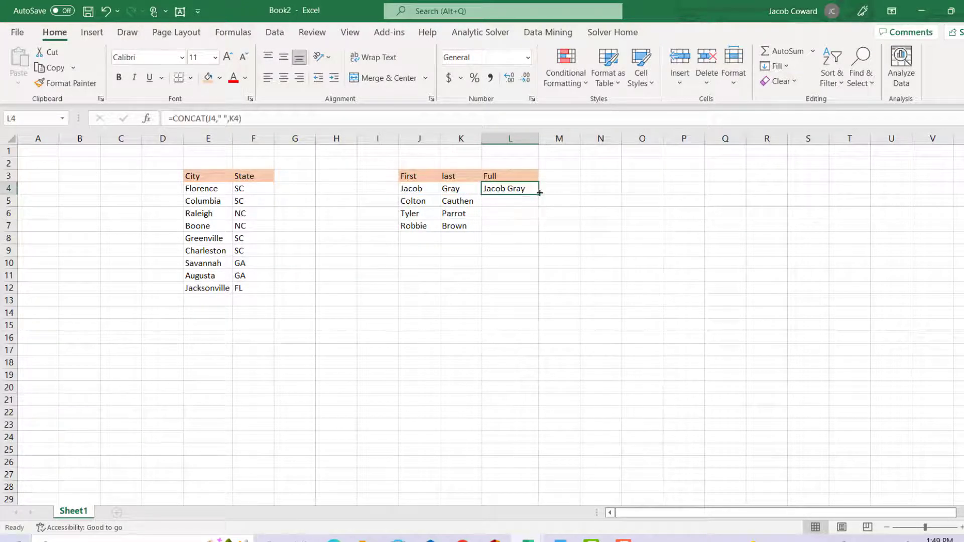
left_click_drag(539, 193, 570, 224)
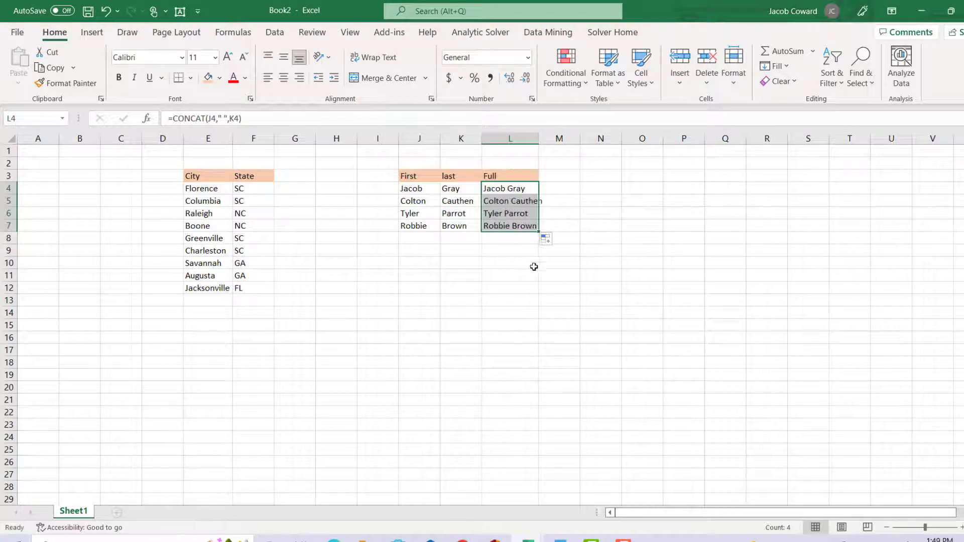
left_click(575, 203)
double_click(538, 139)
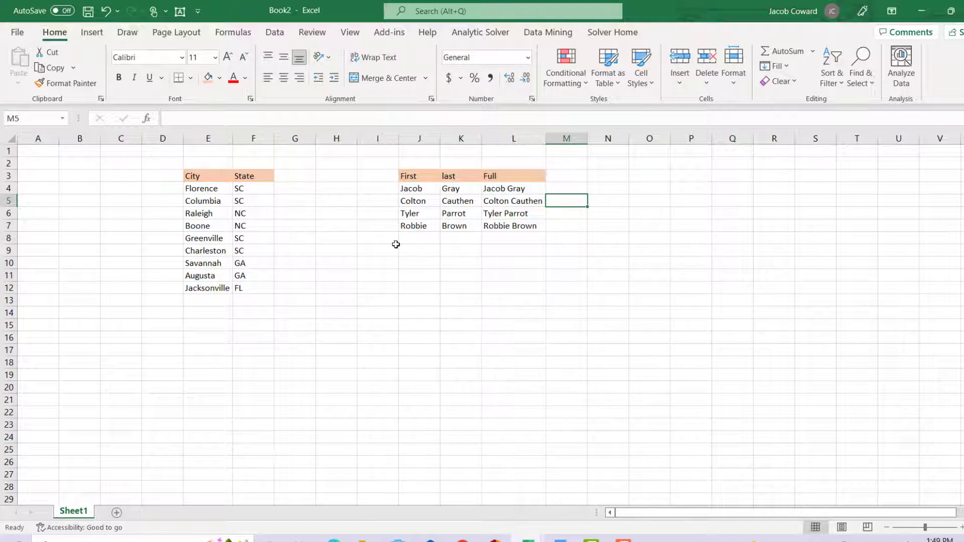
Join city and state in G4 with the formula =E4&F4 and autofit column G
left_click(300, 188)
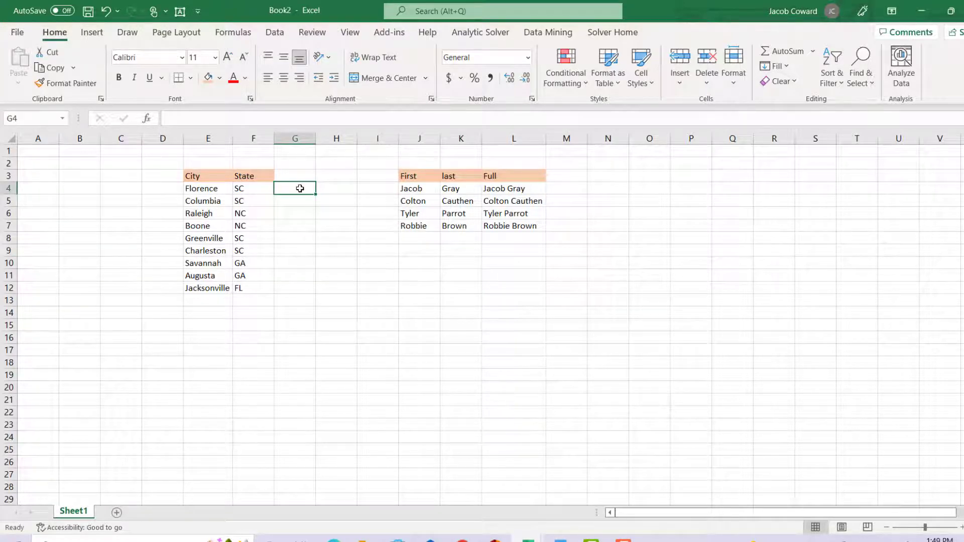
type("=")
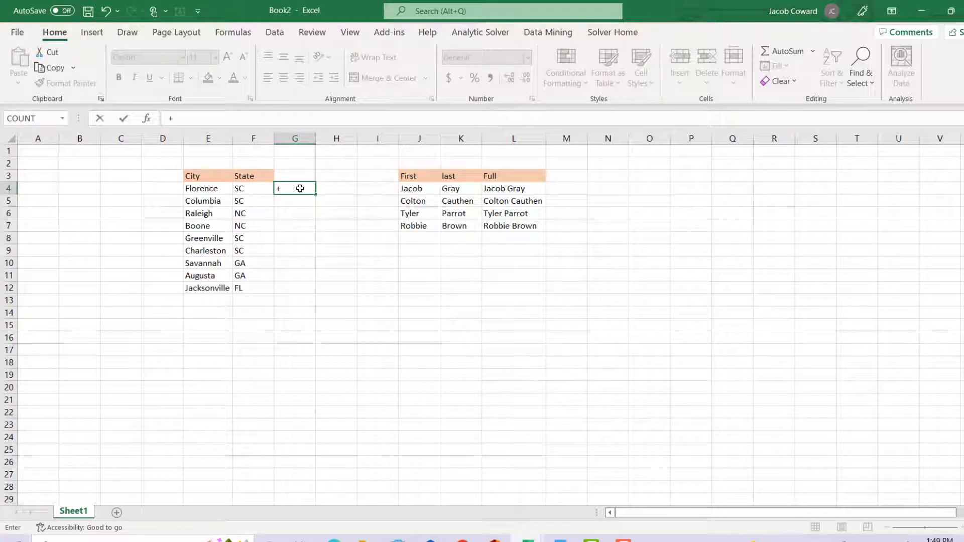
left_click(221, 189)
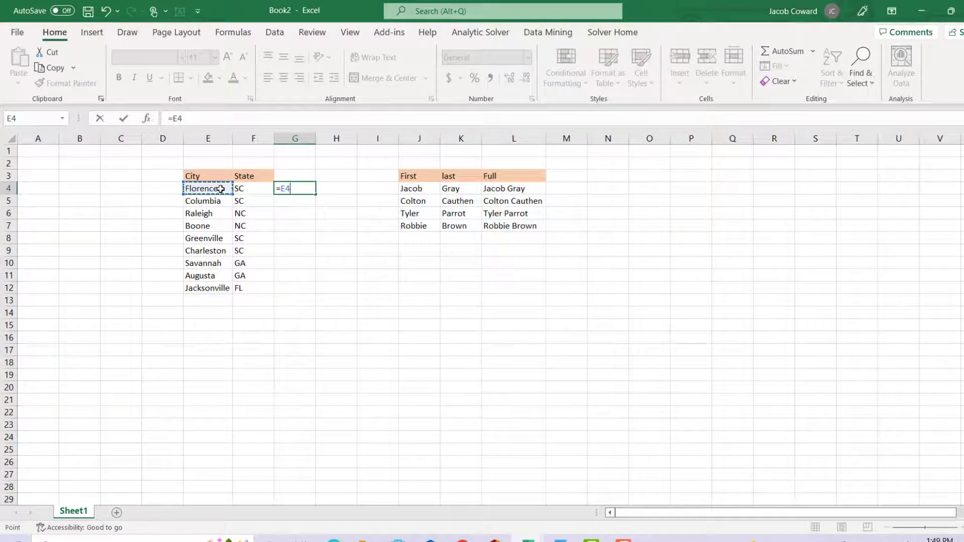
type("&")
left_click(244, 186)
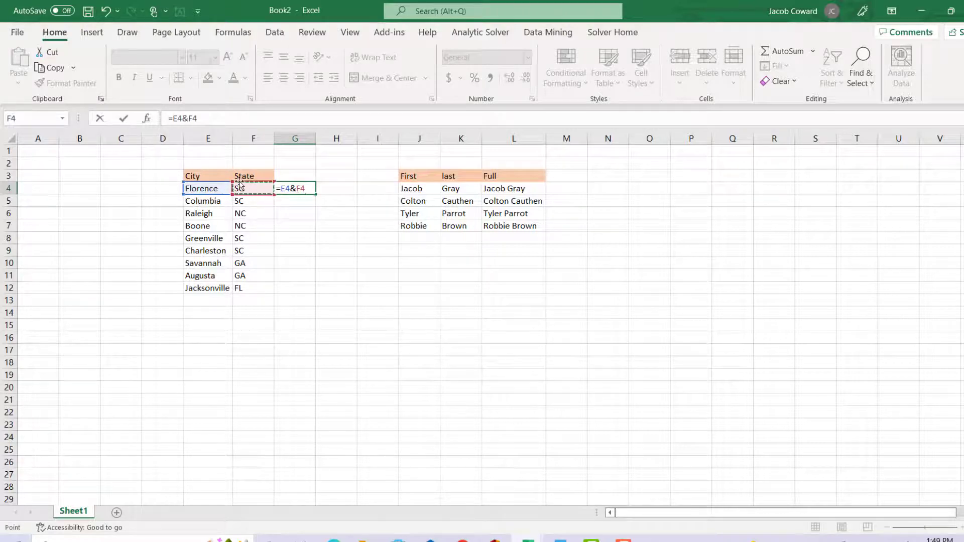
key("Return")
double_click(315, 137)
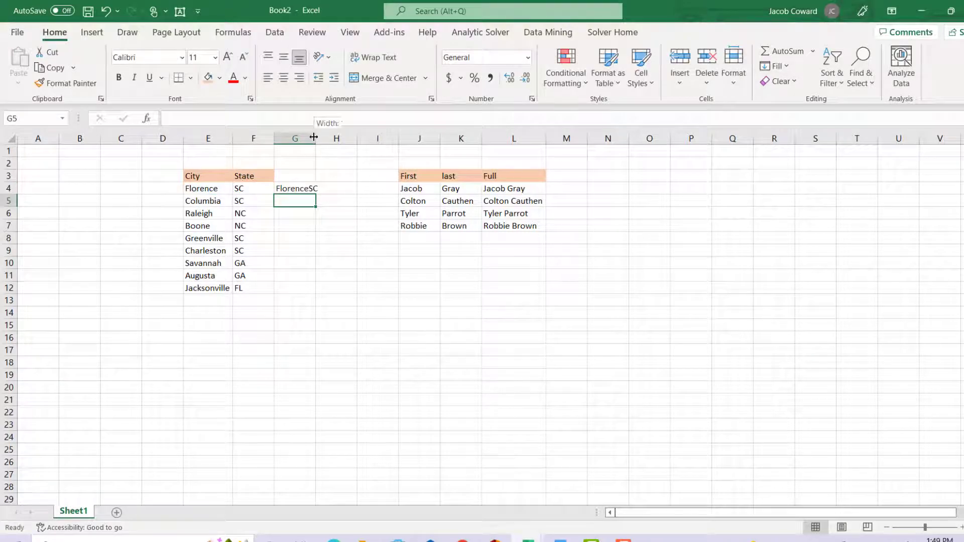
Edit the G4 formula to =E4&","&F4 so a comma separates city and state
left_click(307, 188)
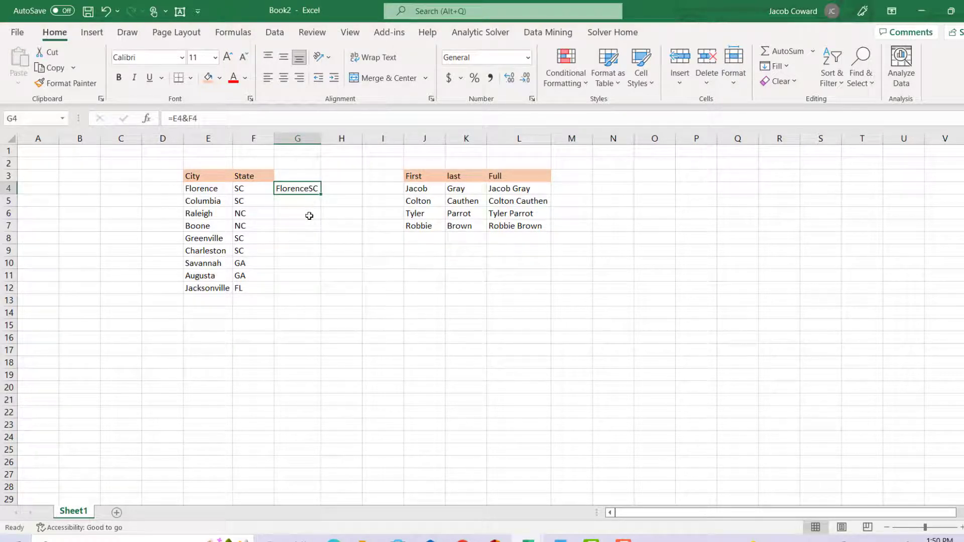
left_click(194, 118)
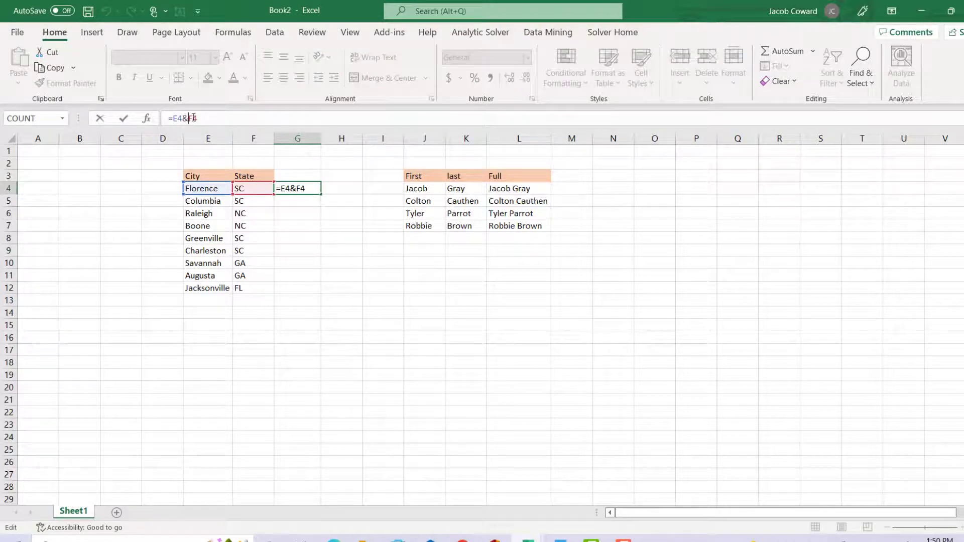
type("\"")
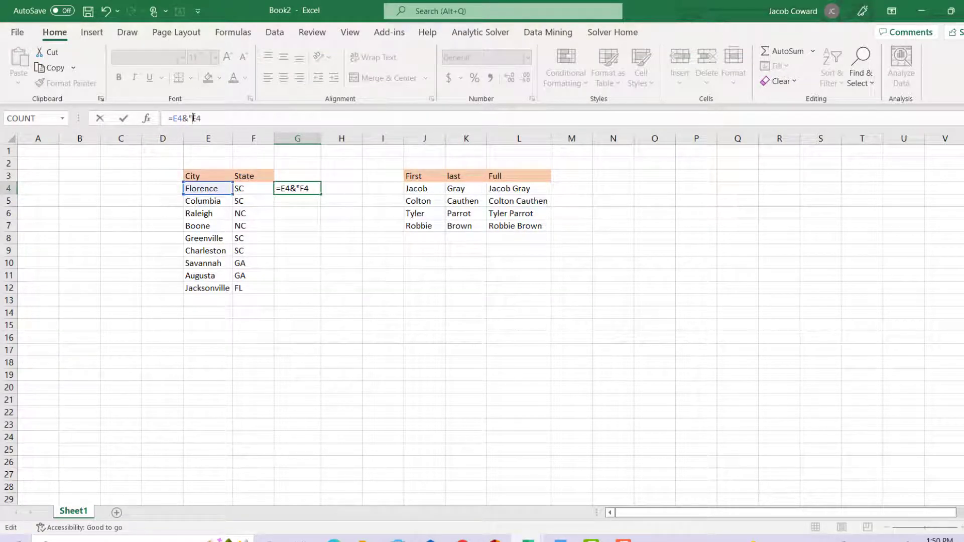
type(",\"&")
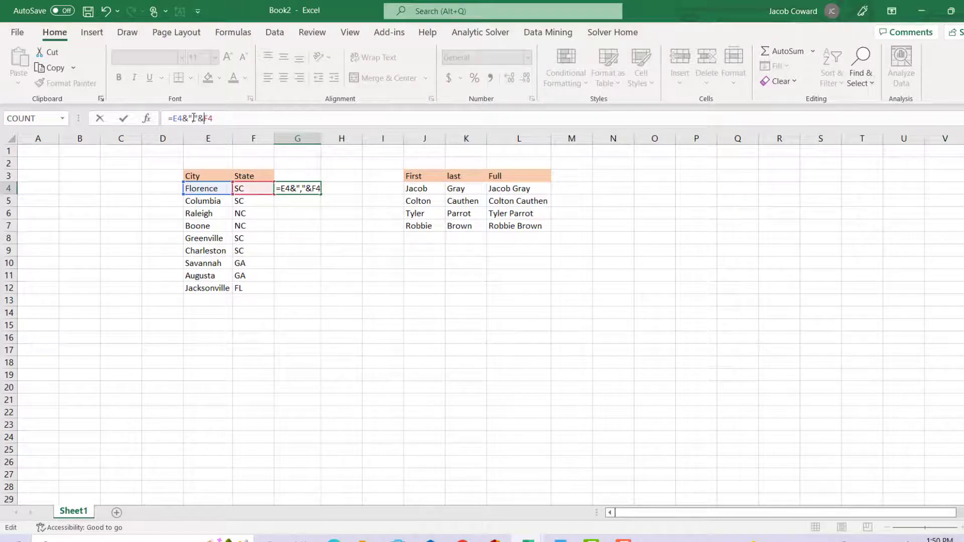
key("Return")
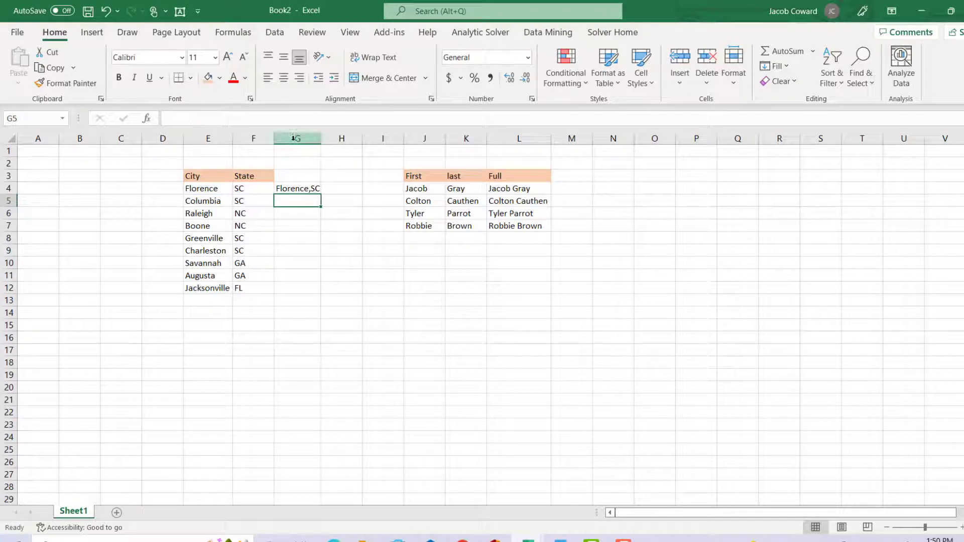
Fill the city-state formula down through row 12 and adjust column G's width to fit the results
left_click(312, 188)
left_click_drag(320, 194, 321, 294)
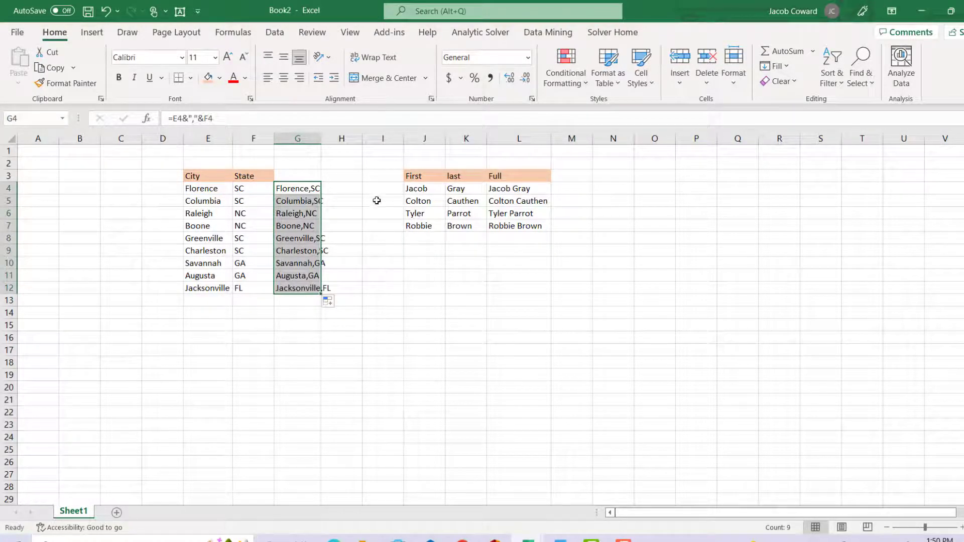
left_click_drag(321, 137, 320, 139)
double_click(320, 138)
left_click(320, 139)
left_click(372, 252)
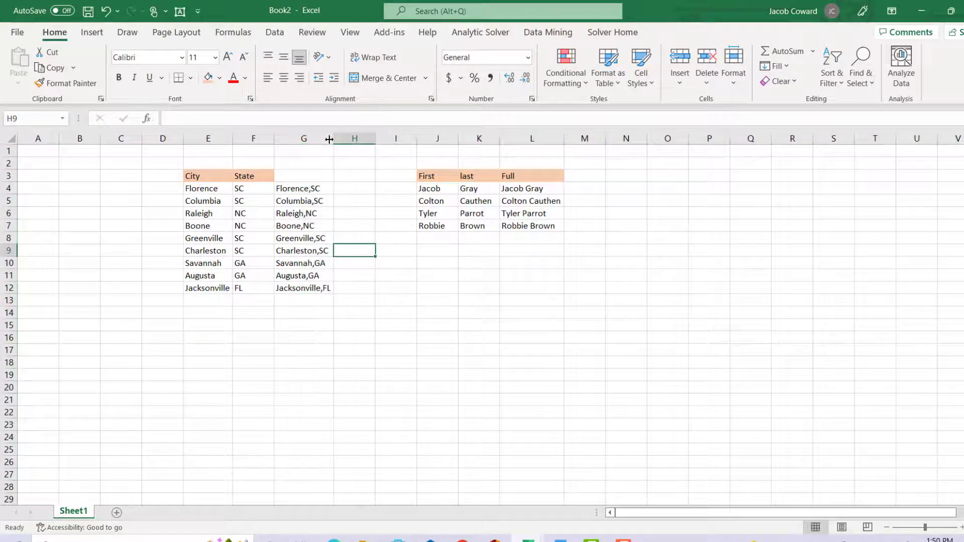
left_click_drag(329, 140, 316, 139)
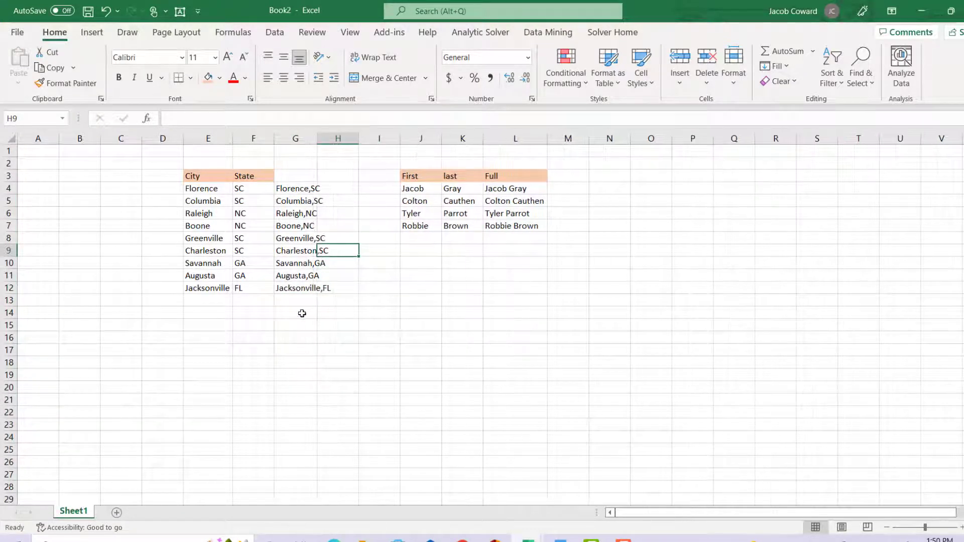
double_click(316, 138)
left_click(316, 138)
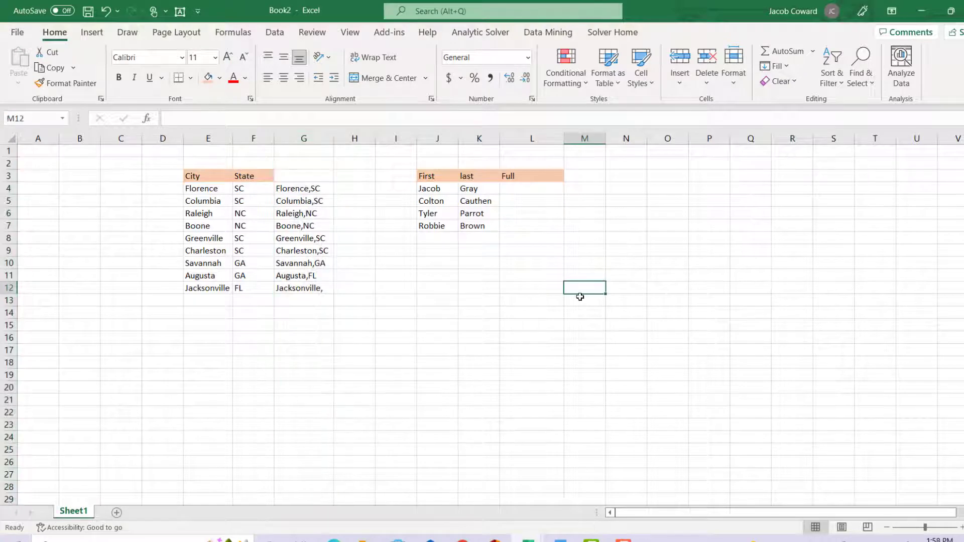
Start a TEXTJOIN formula in L4 and open its Function Arguments dialog
left_click(524, 197)
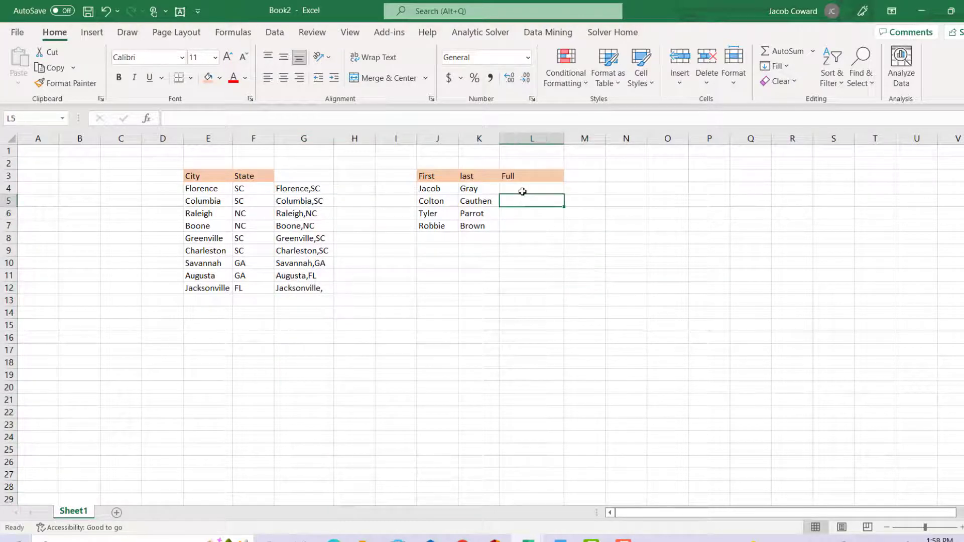
left_click(522, 191)
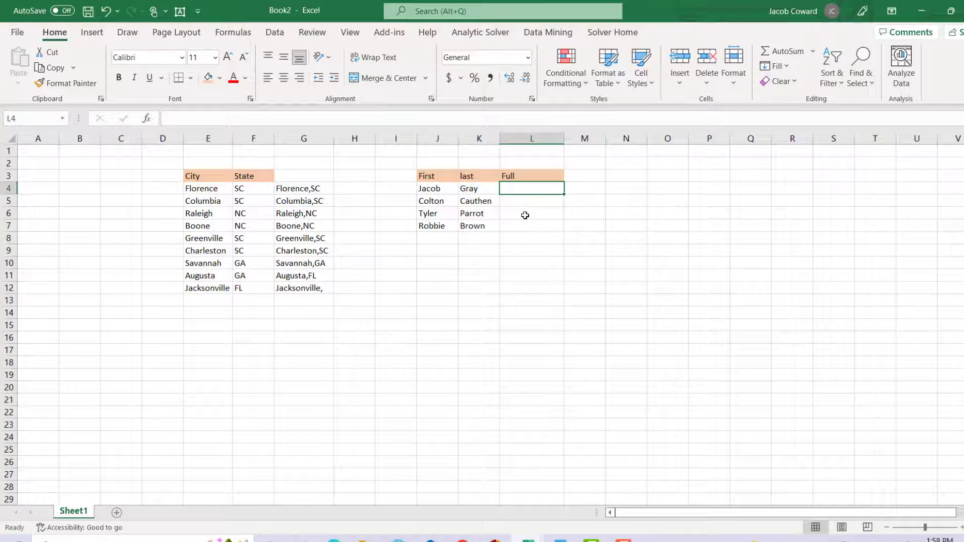
type("=")
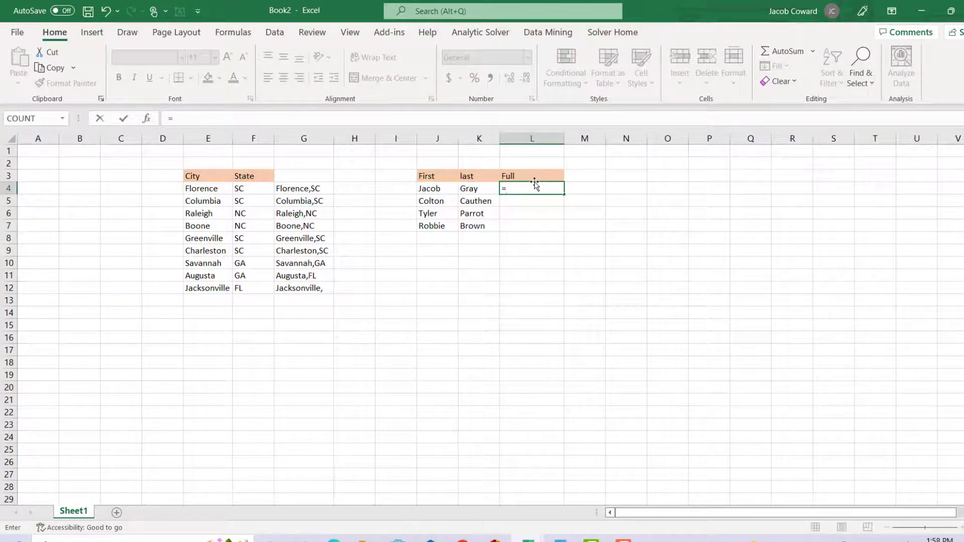
type("tex")
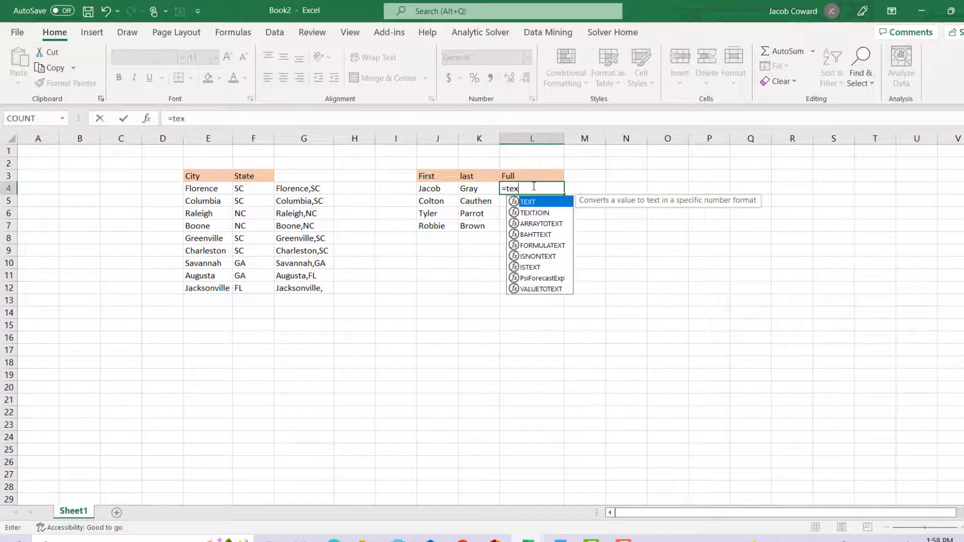
double_click(547, 212)
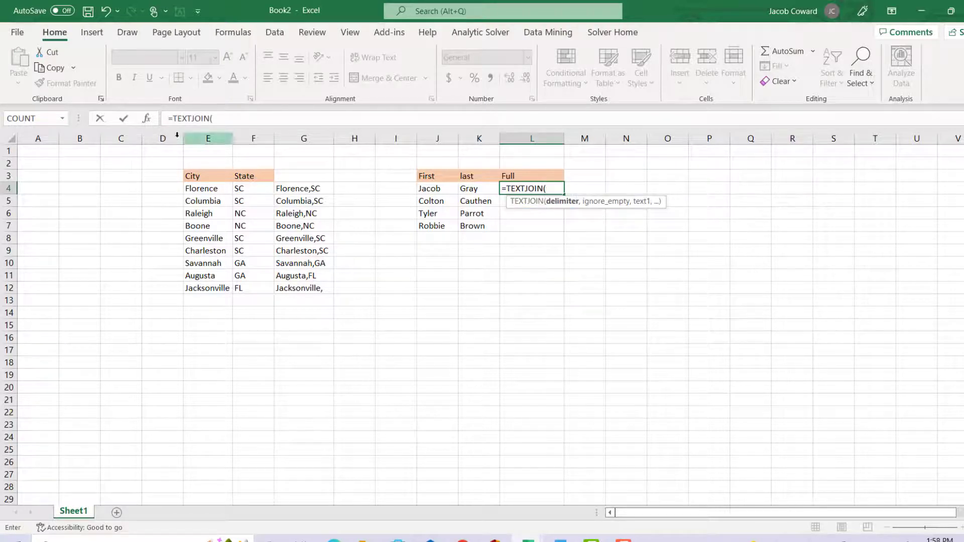
left_click(147, 119)
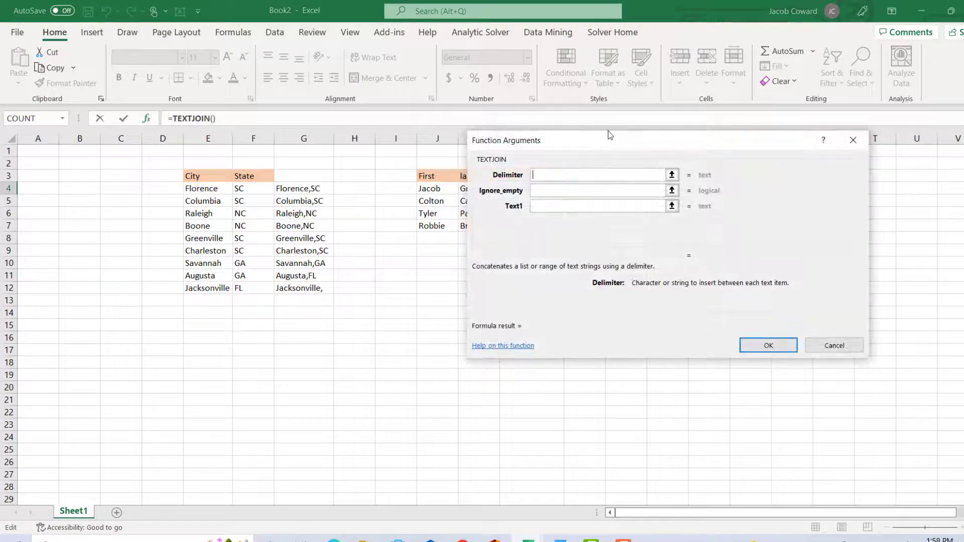
left_click_drag(607, 131, 638, 123)
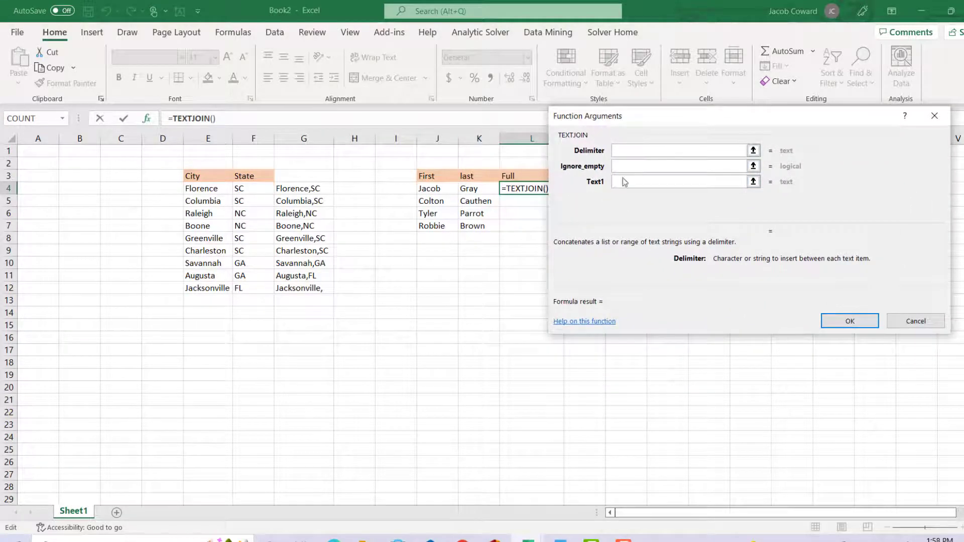
left_click_drag(644, 119, 670, 118)
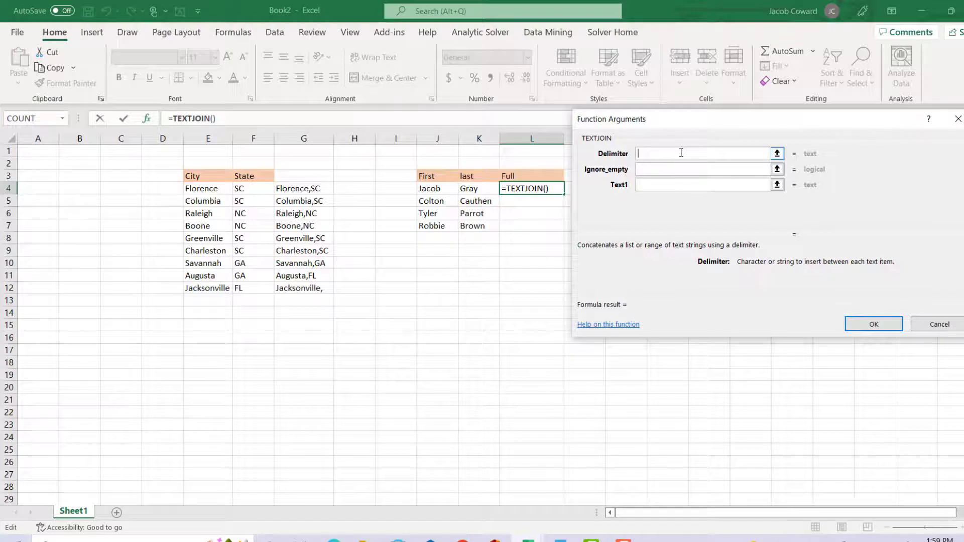
Set TEXTJOIN's delimiter to a space, Ignore_empty to true, and text items J4 and K4, and confirm the formula
type("\" \"")
left_click(678, 169)
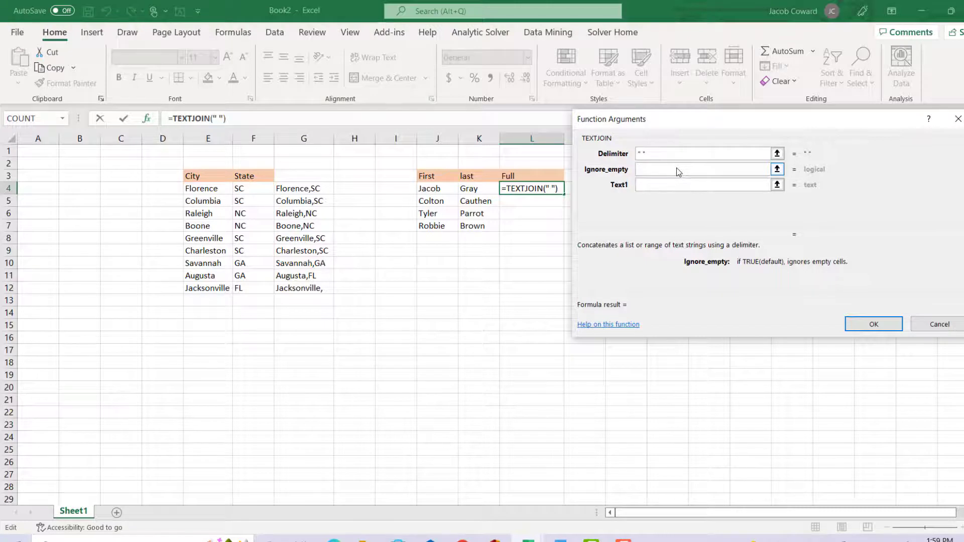
type("true")
left_click(672, 179)
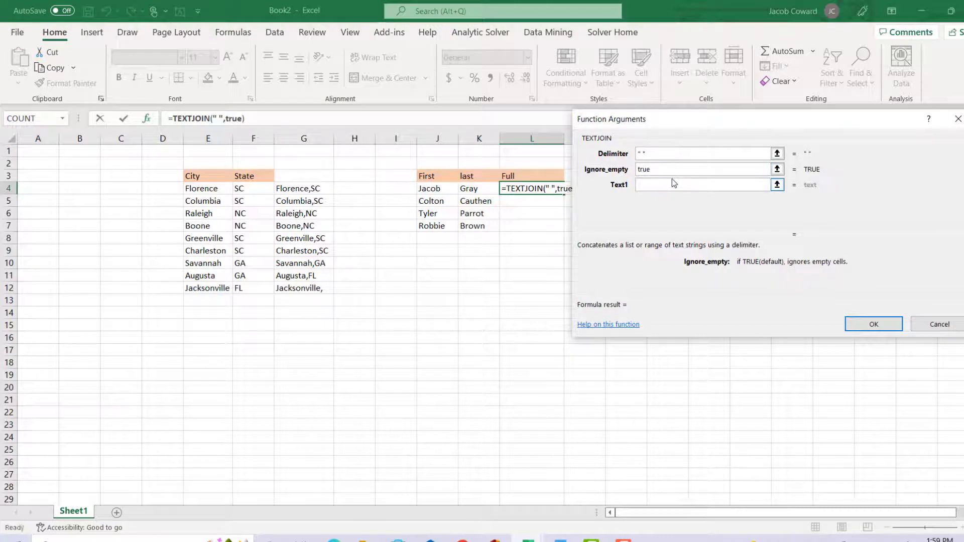
left_click(437, 190)
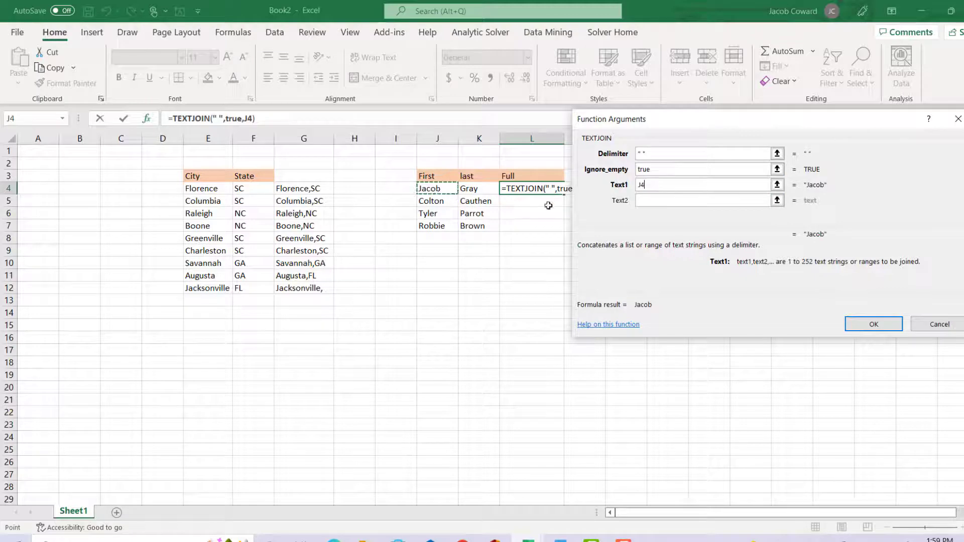
left_click(475, 190)
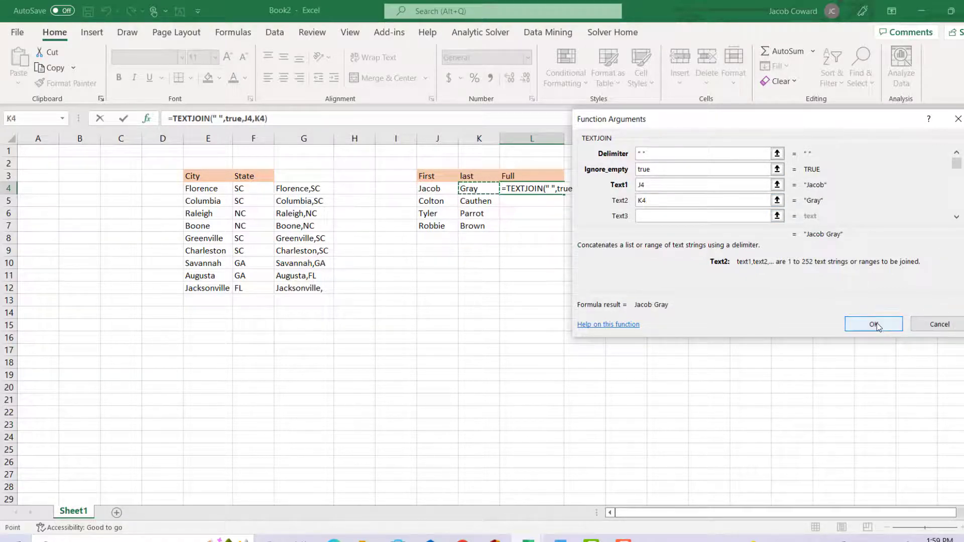
left_click(874, 325)
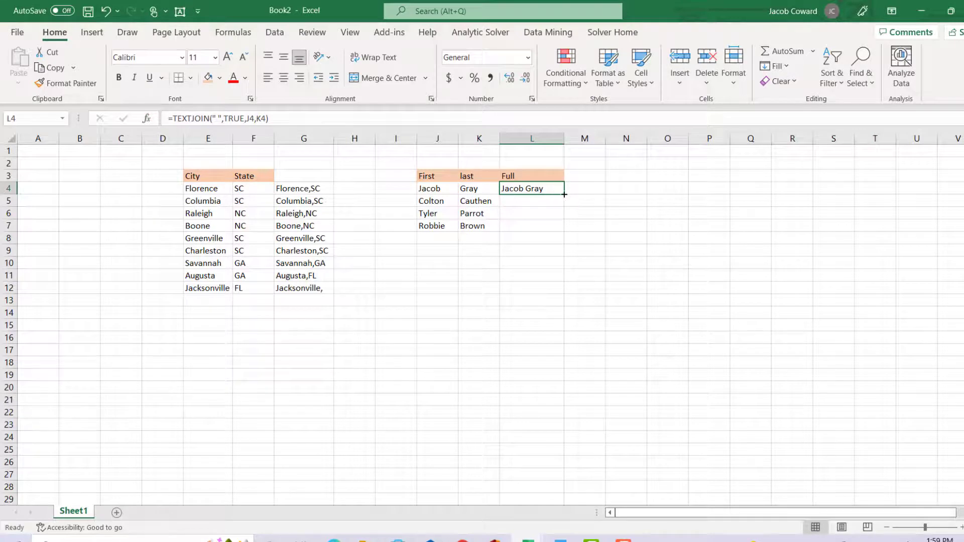
Fill the TEXTJOIN full-name formula down through row 7
left_click_drag(564, 194, 567, 228)
left_click(612, 194)
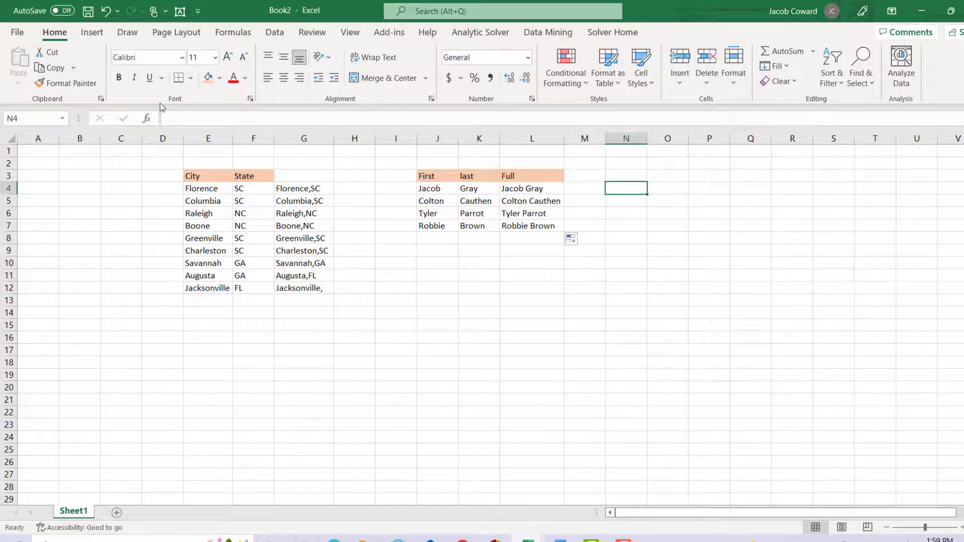
left_click(146, 119)
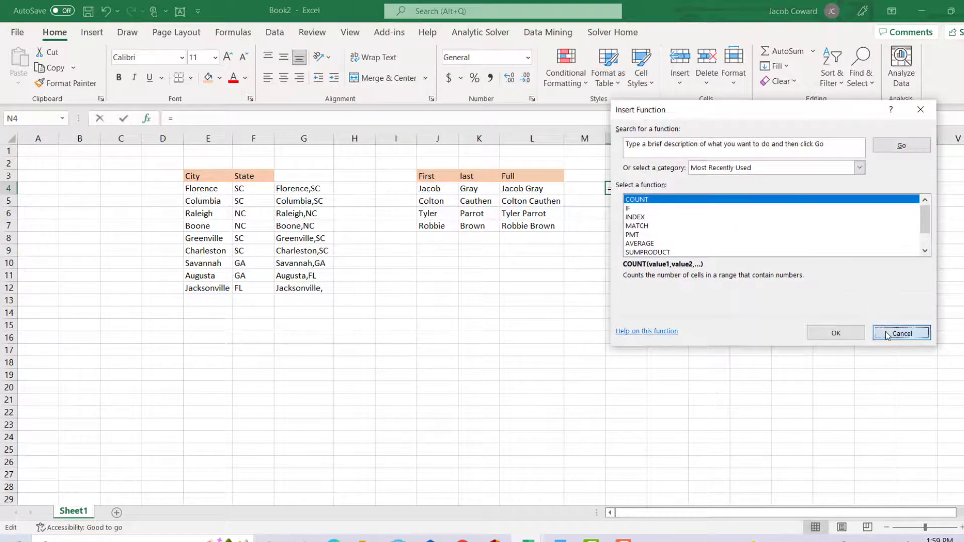
left_click(899, 333)
Open the L5 TEXTJOIN formula in the Function Arguments dialog to review its arguments
left_click(528, 197)
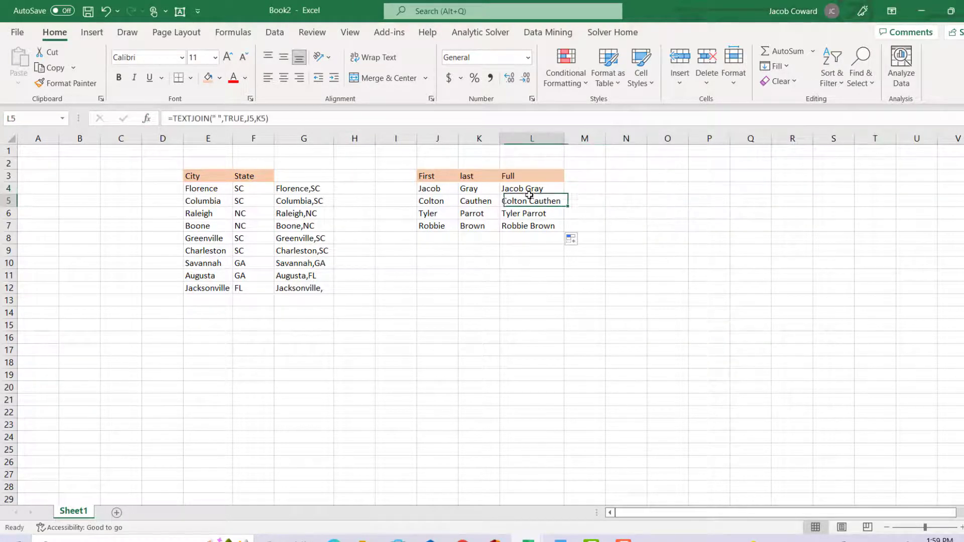
left_click(146, 118)
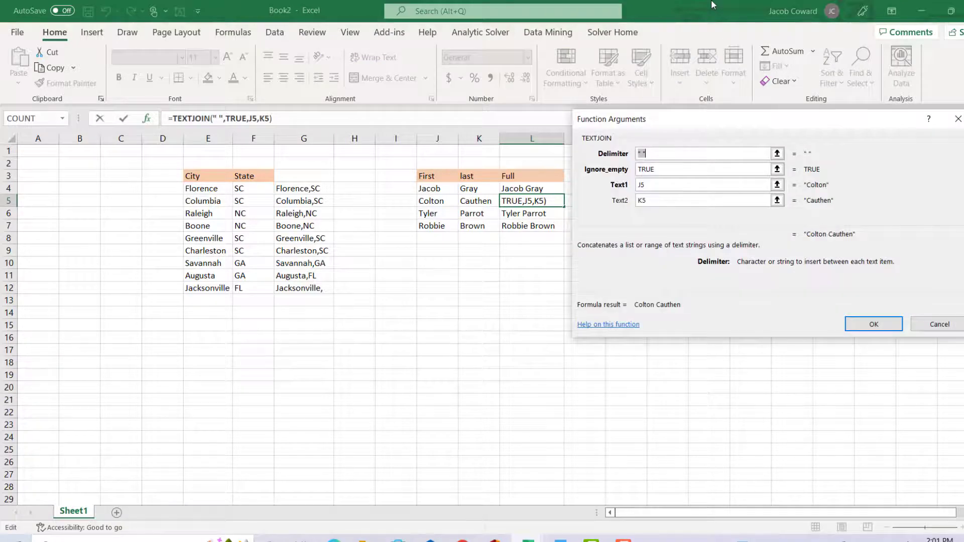